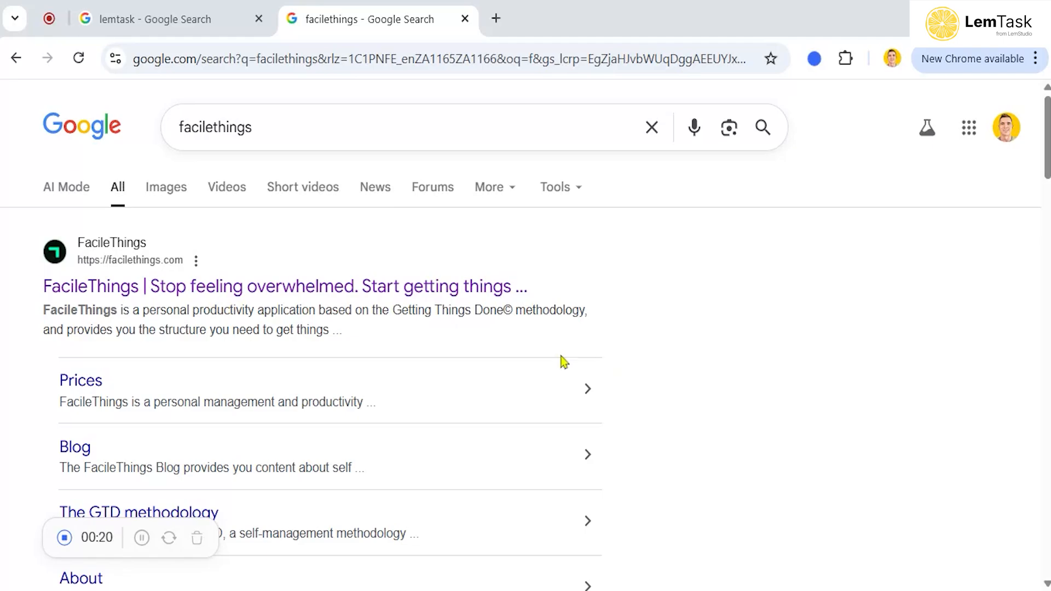
# Open the FacileThings website from the search results and enter the app through sign in
pyautogui.click(454, 293)
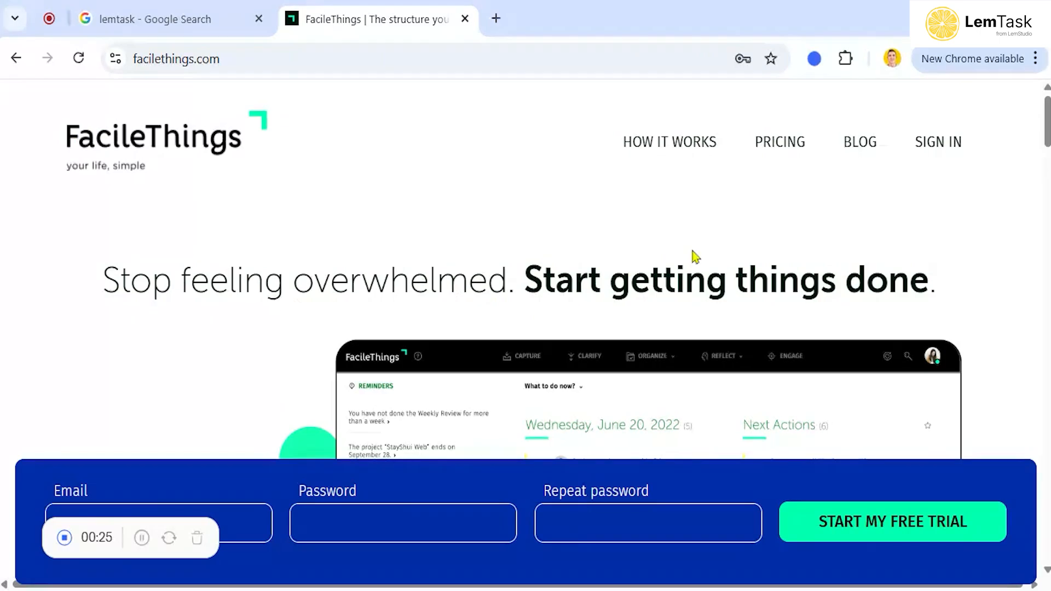
pyautogui.click(929, 145)
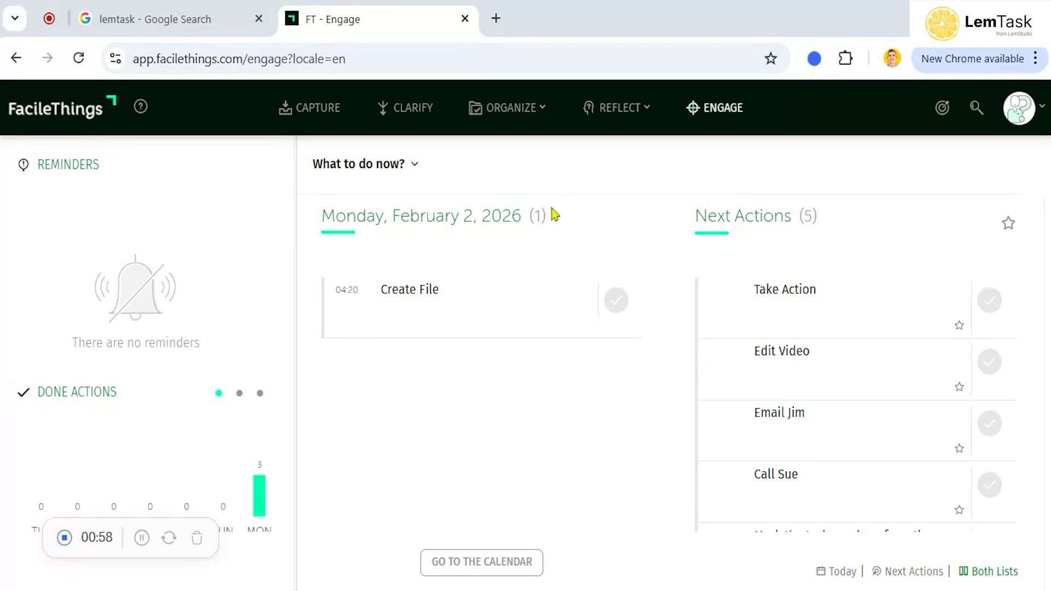
# Capture a new item titled Complete Task in the Capture view
pyautogui.click(317, 112)
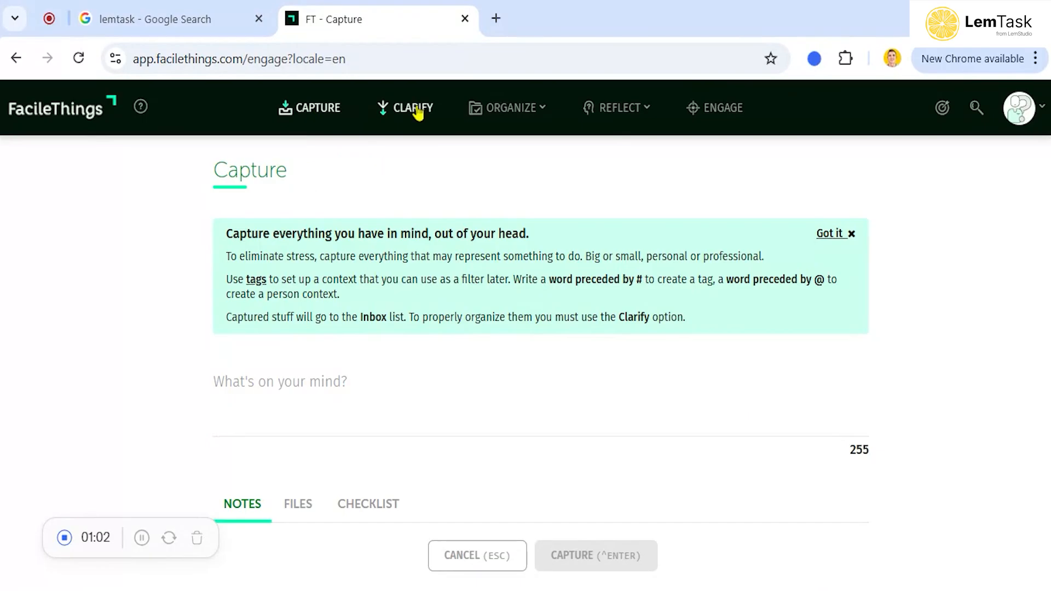
pyautogui.moveTo(508, 113)
pyautogui.moveTo(624, 108)
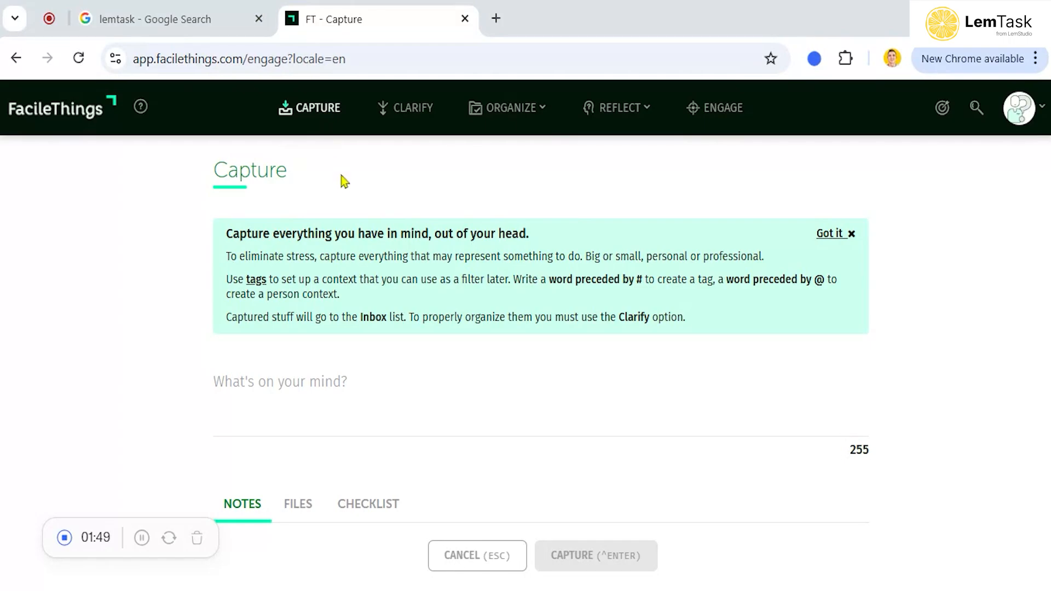
pyautogui.click(284, 384)
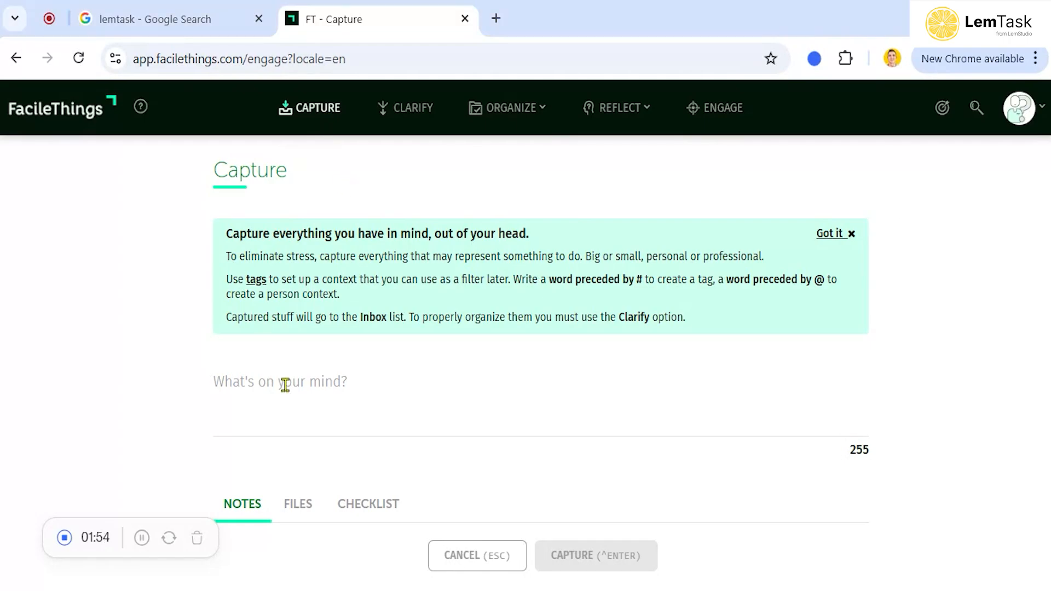
pyautogui.write('Complete Task')
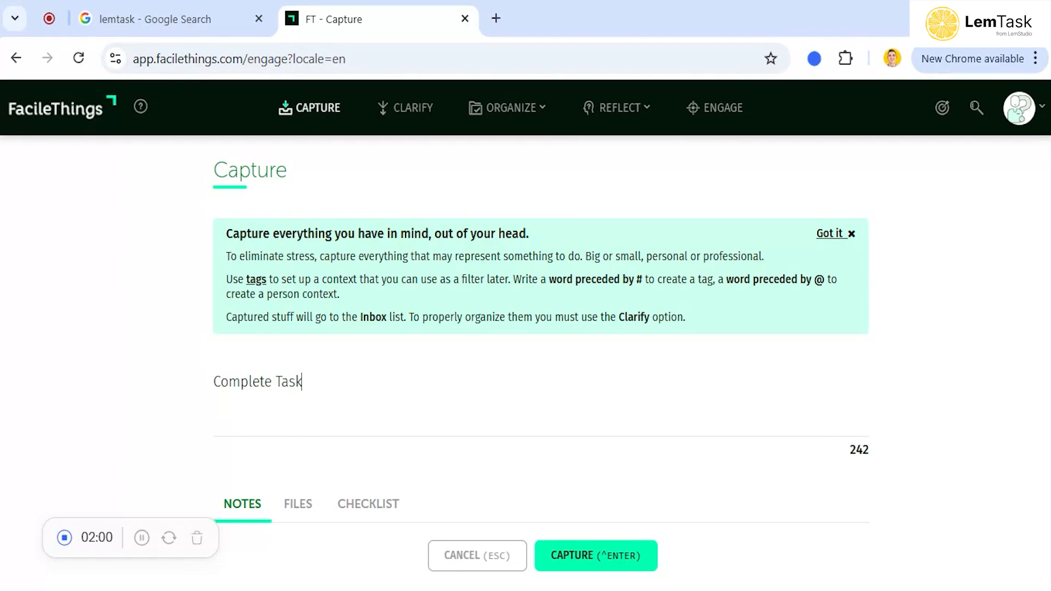
pyautogui.click(624, 556)
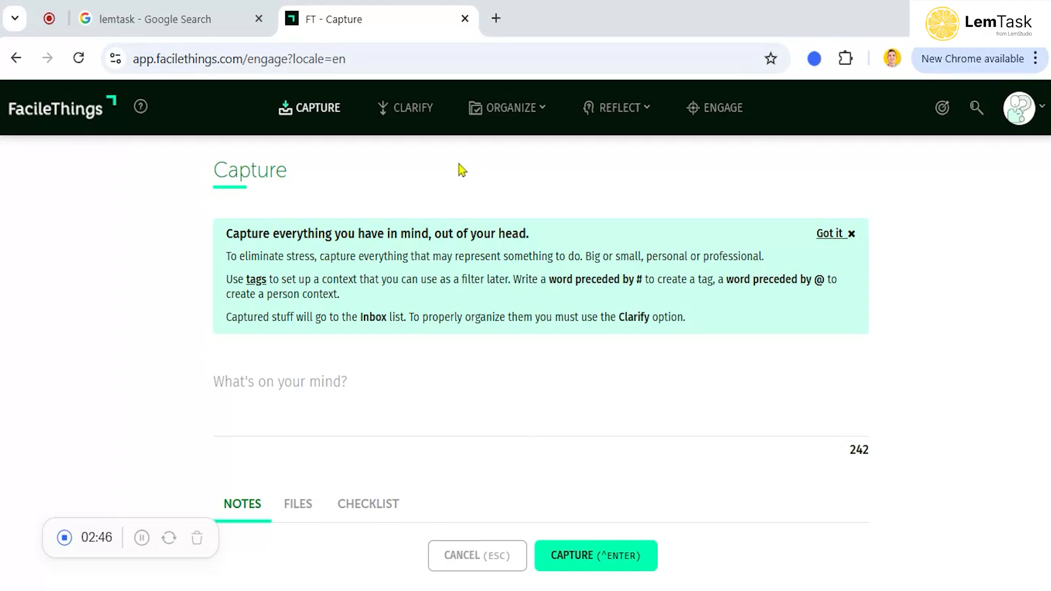
# Clarify the Complete Task item as actionable, choosing I will do it
pyautogui.click(398, 110)
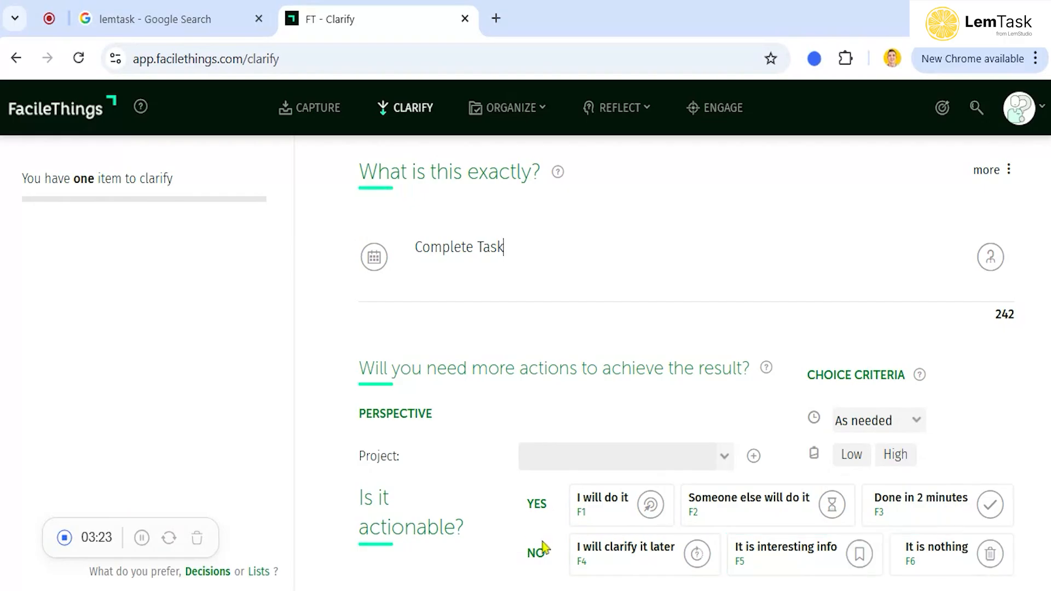
pyautogui.click(626, 510)
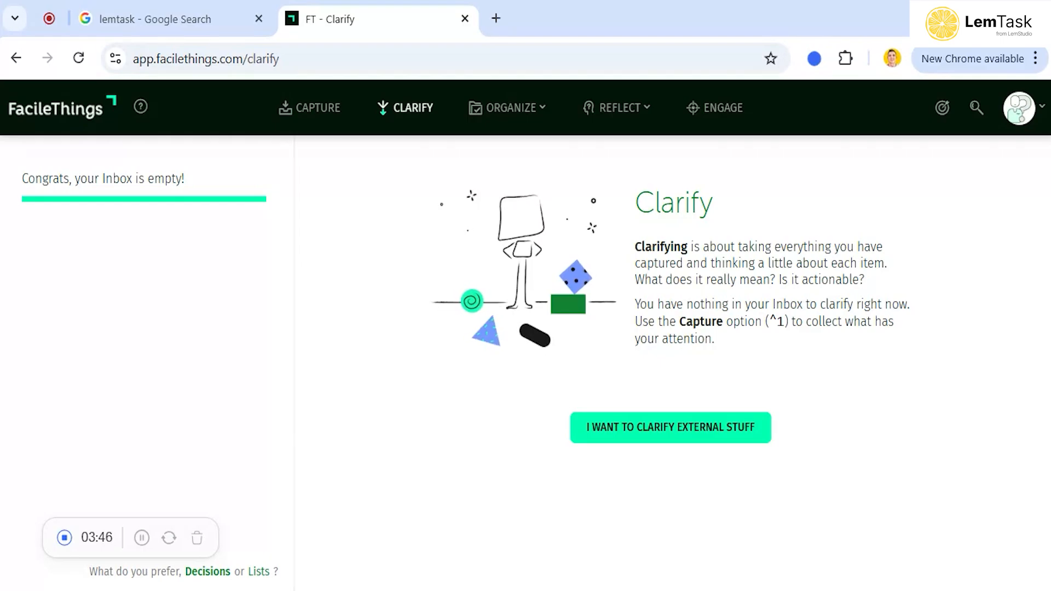
# Open the Lists section and review the tasks in the Next Actions list
pyautogui.click(534, 110)
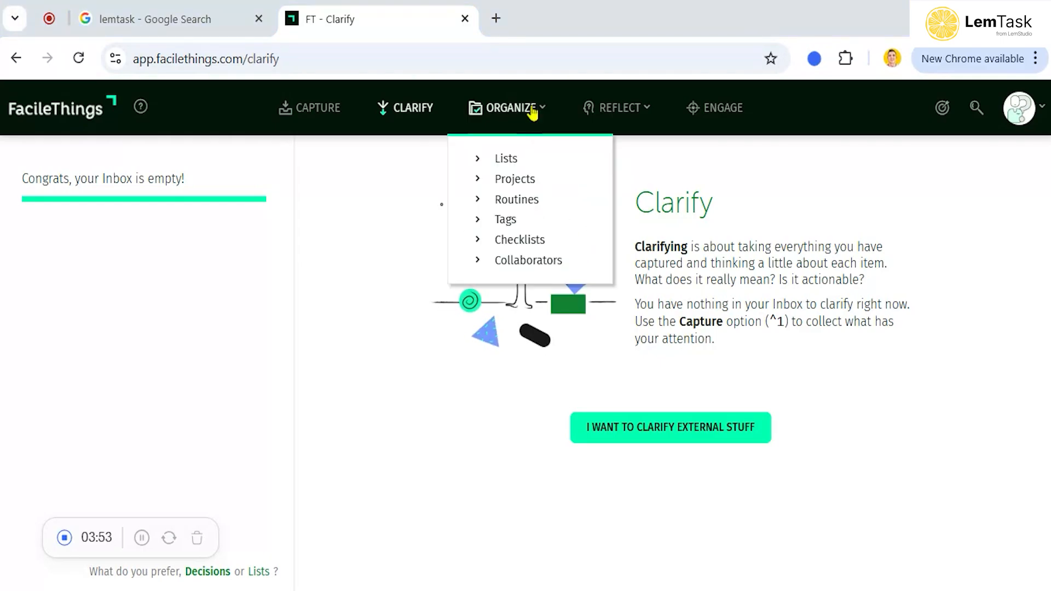
pyautogui.click(502, 158)
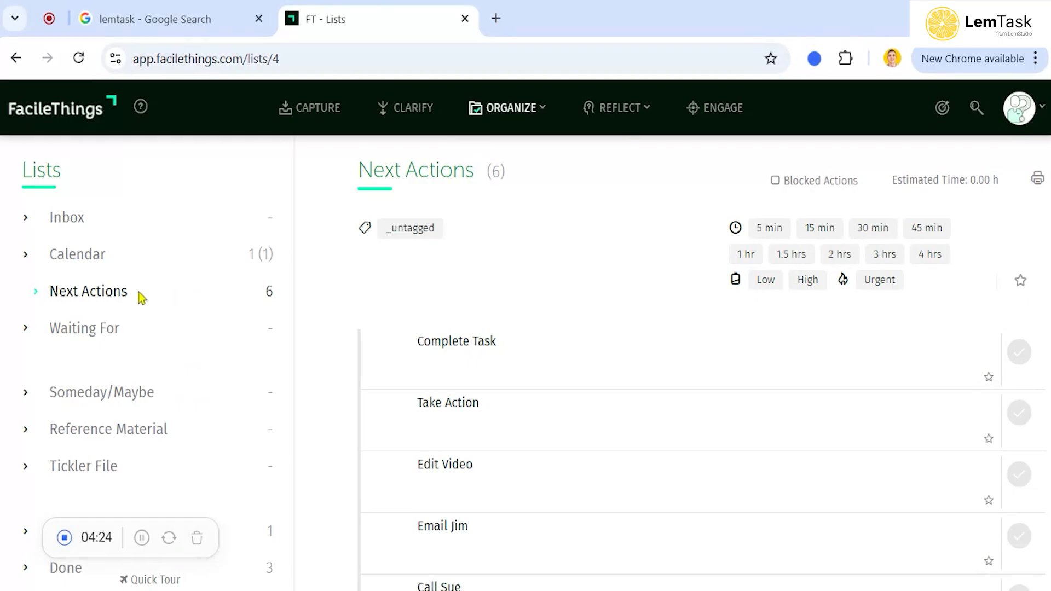
pyautogui.scroll(-2, 556, 423)
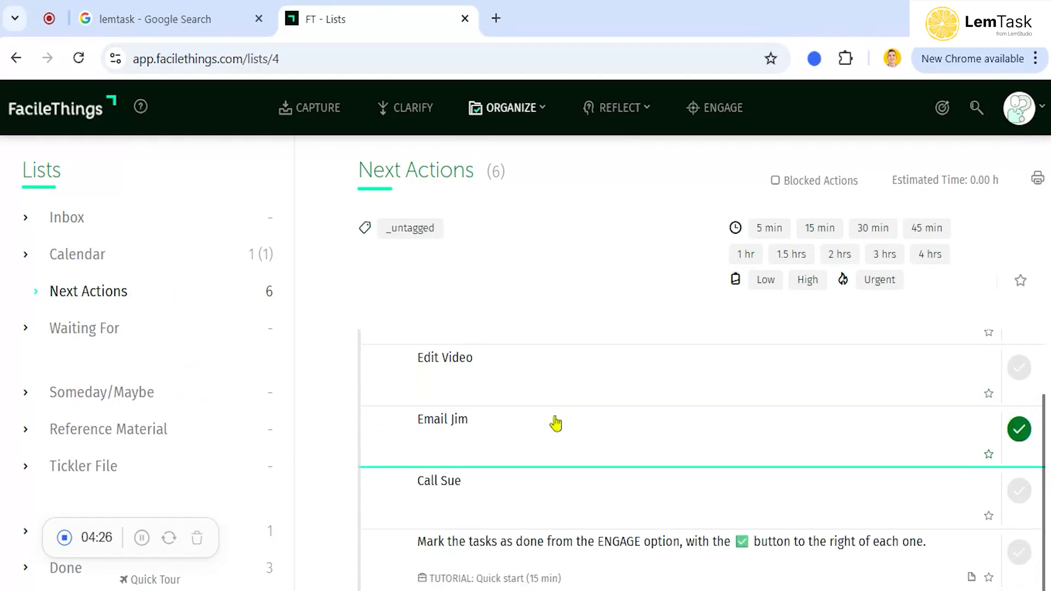
pyautogui.scroll(2, 556, 423)
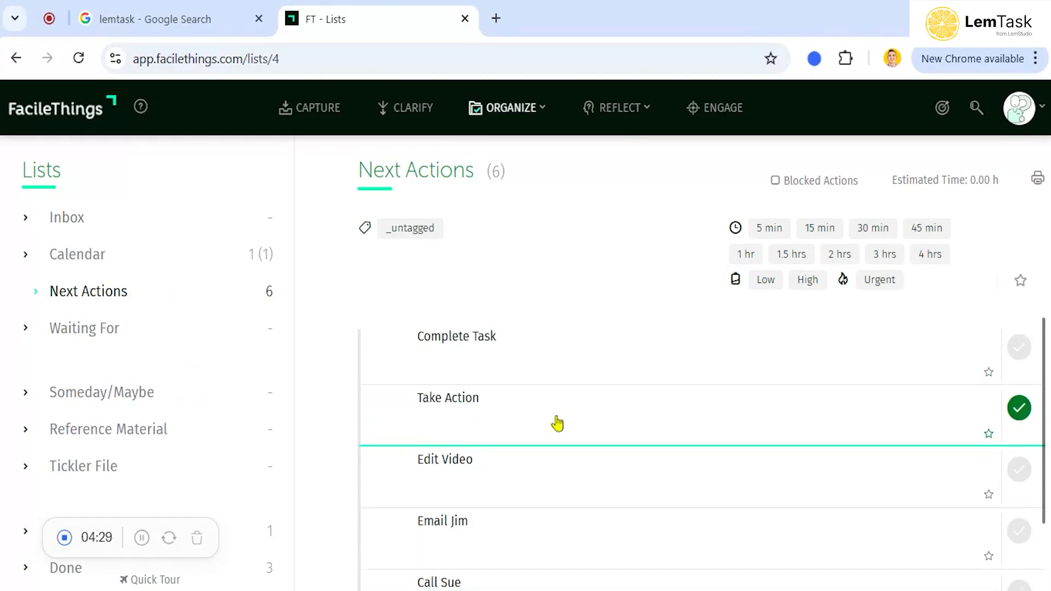
pyautogui.scroll(-2, 556, 423)
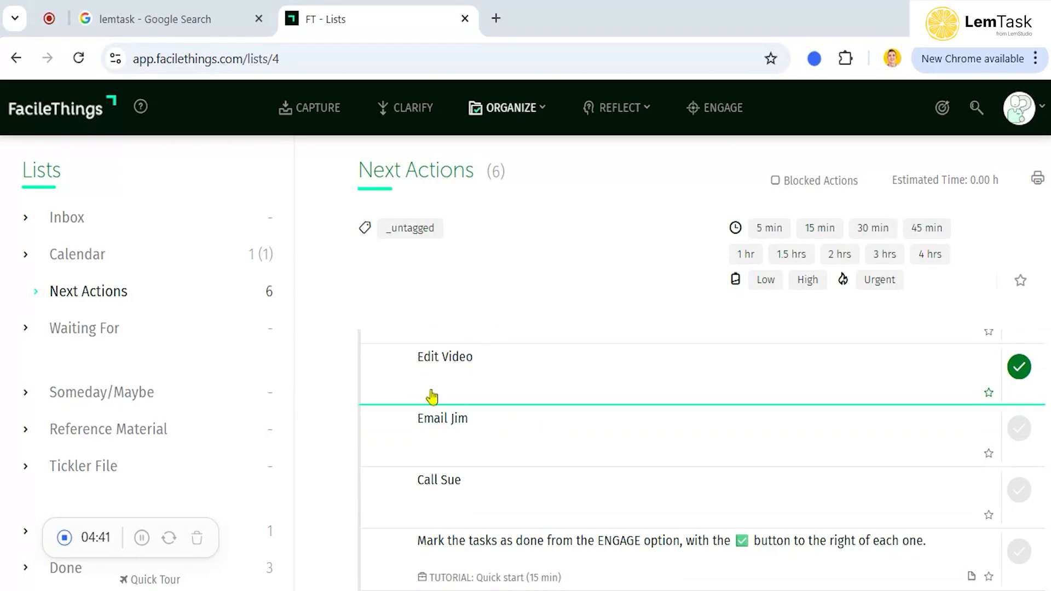
# Start the Weekly Review and advance through its steps up to Next Actions
pyautogui.click(633, 116)
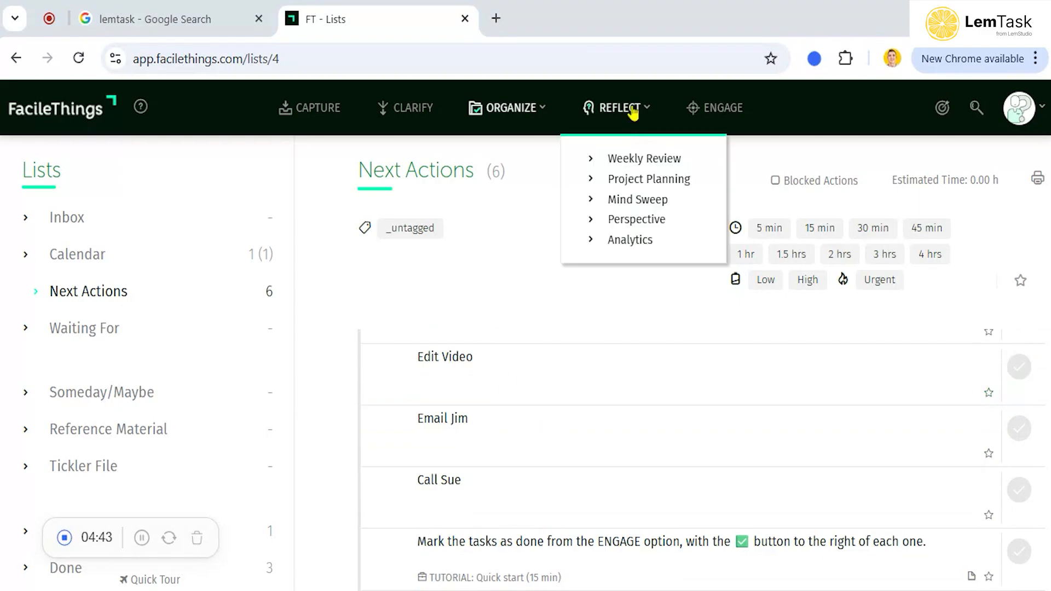
pyautogui.click(629, 160)
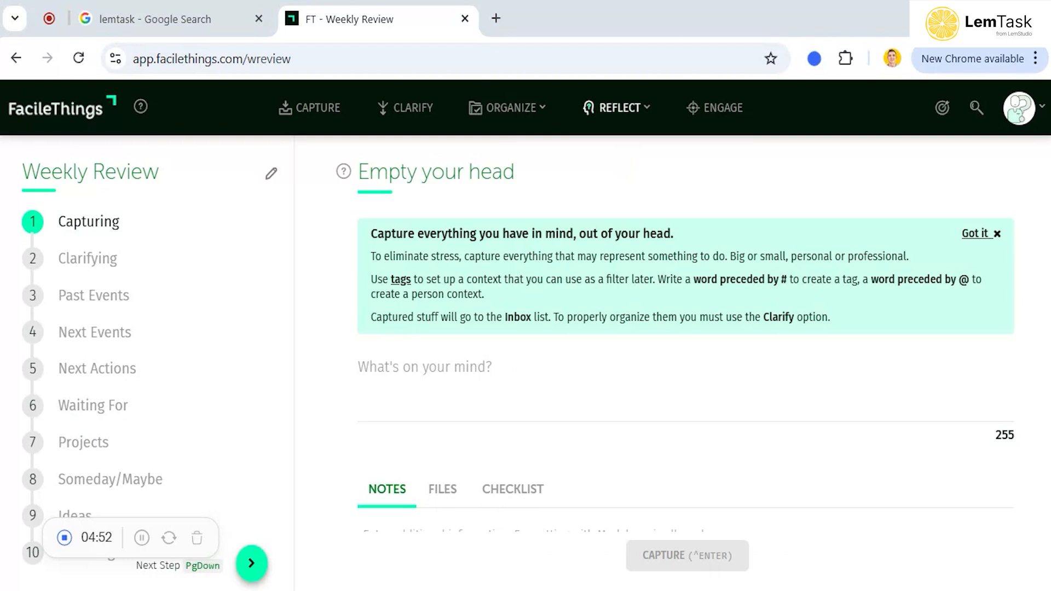
pyautogui.click(252, 564)
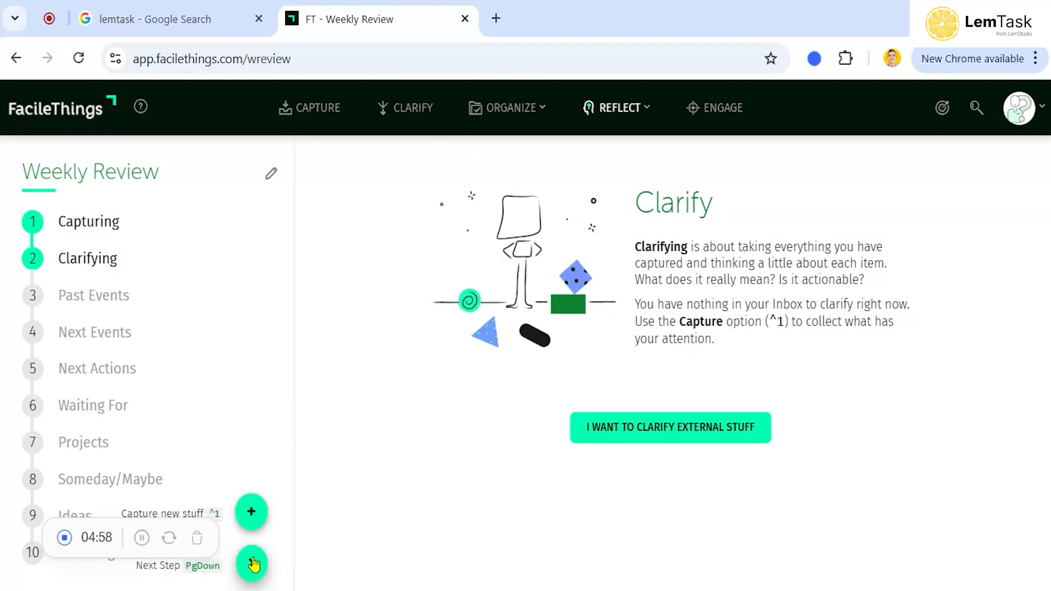
pyautogui.click(252, 564)
pyautogui.click(253, 564)
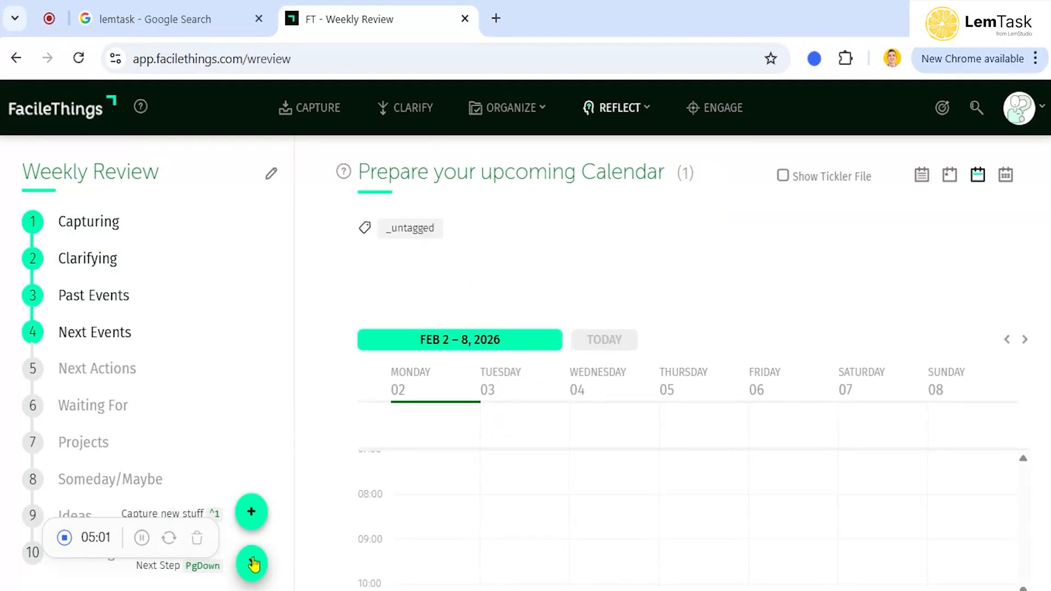
pyautogui.click(252, 564)
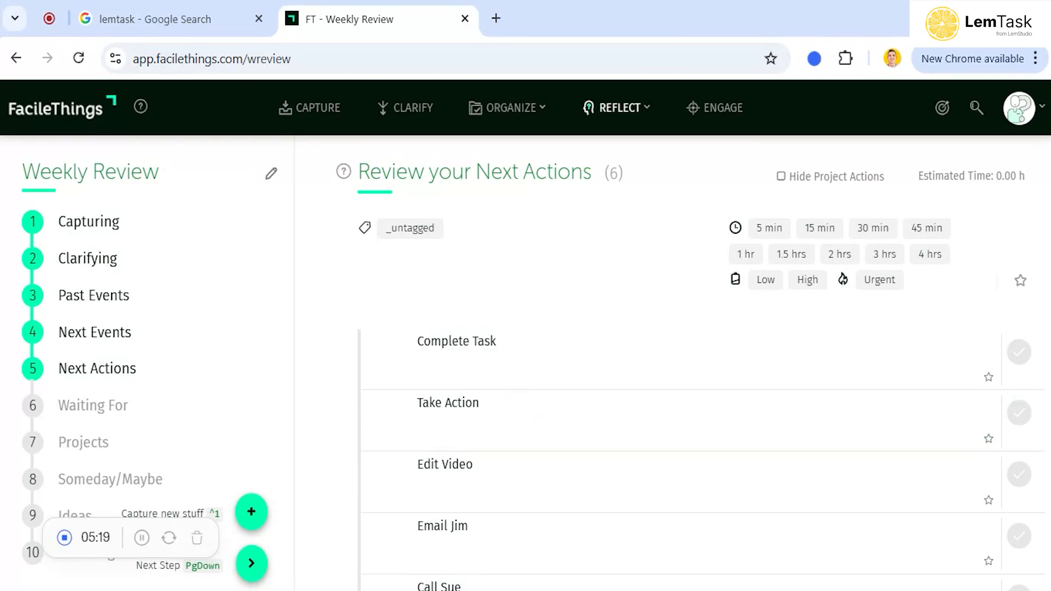
# Switch to the LemTask search tab and open LemTask from the search results
pyautogui.click(219, 23)
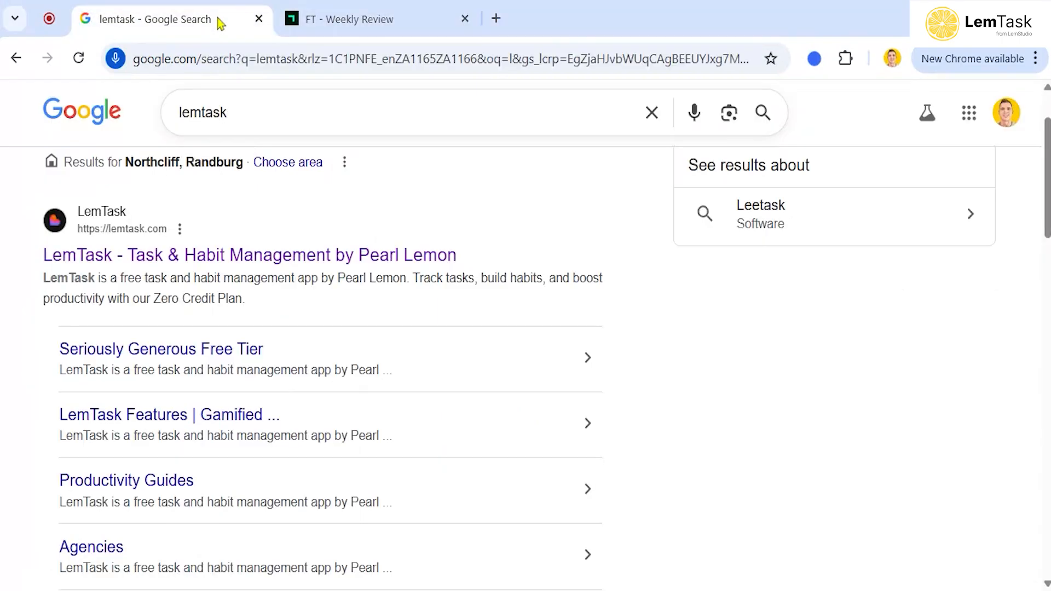
pyautogui.click(268, 257)
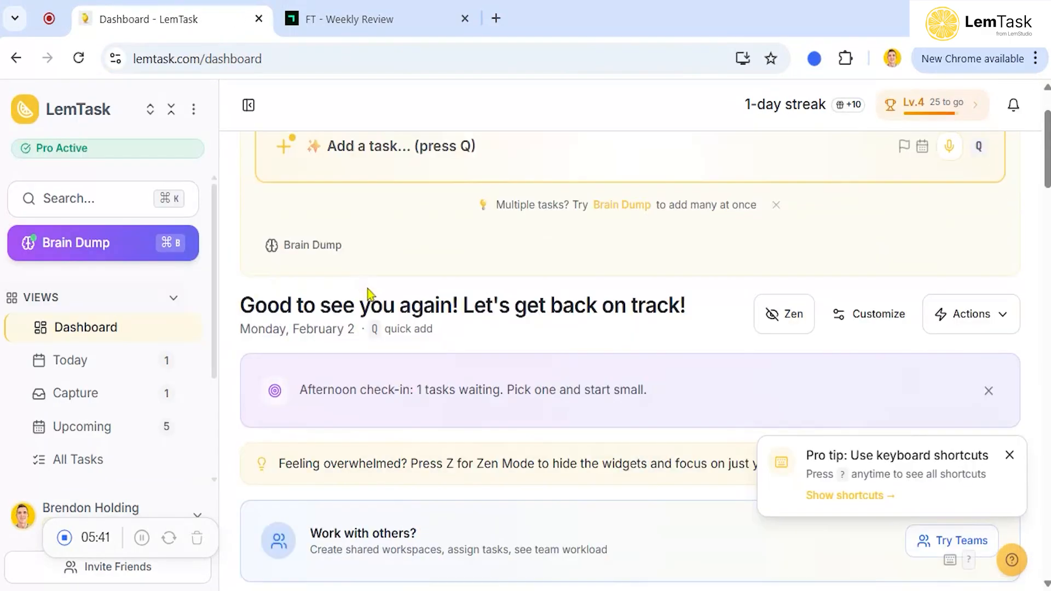
# Mark the Inbox task Email gym as complete on the LemTask dashboard
pyautogui.scroll(-3, 369, 294)
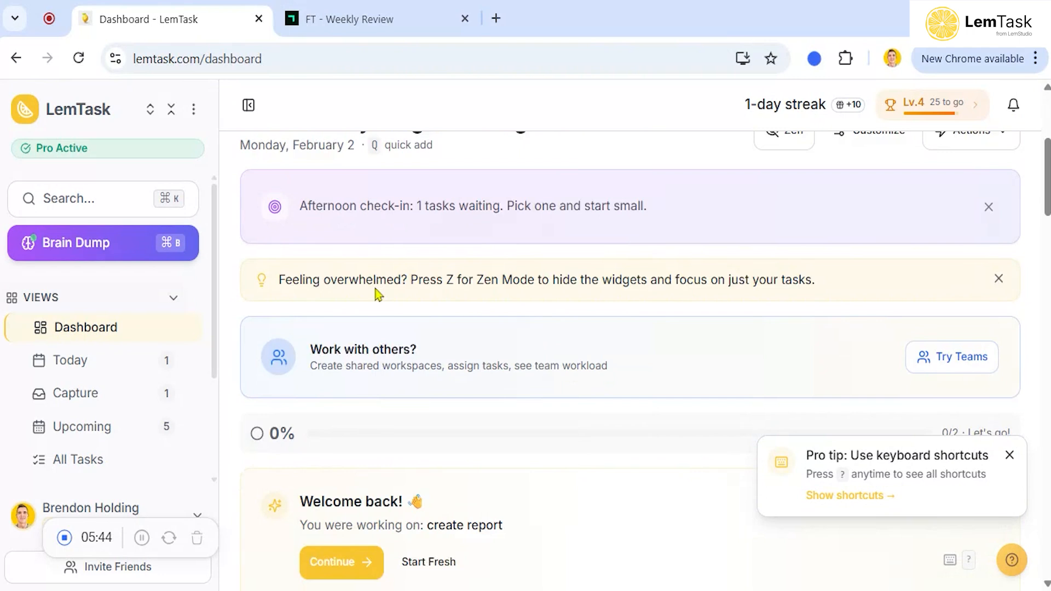
pyautogui.scroll(-2, 378, 294)
pyautogui.scroll(-8, 382, 302)
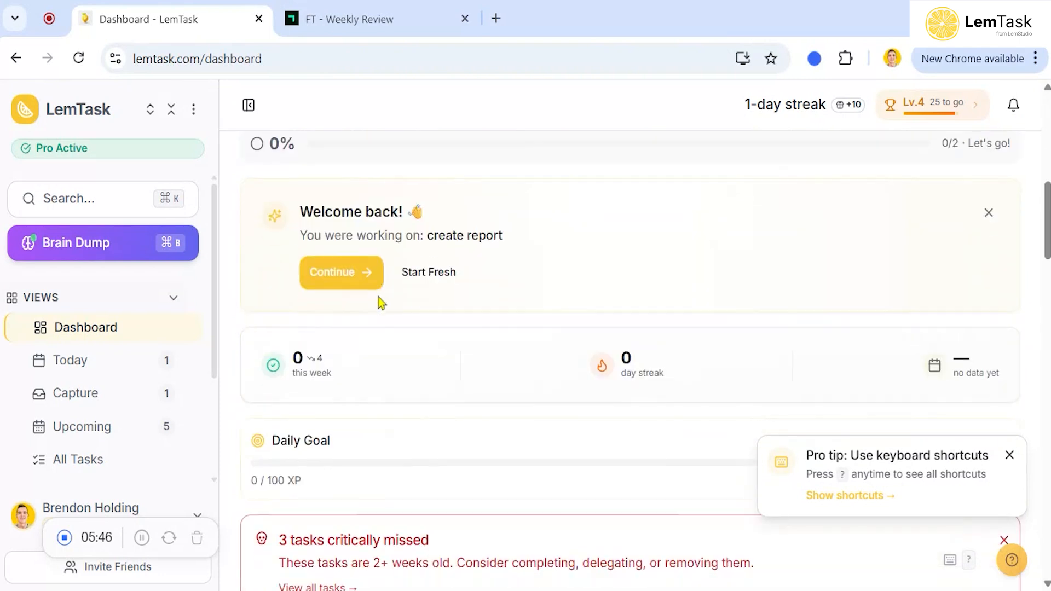
pyautogui.scroll(-5, 381, 303)
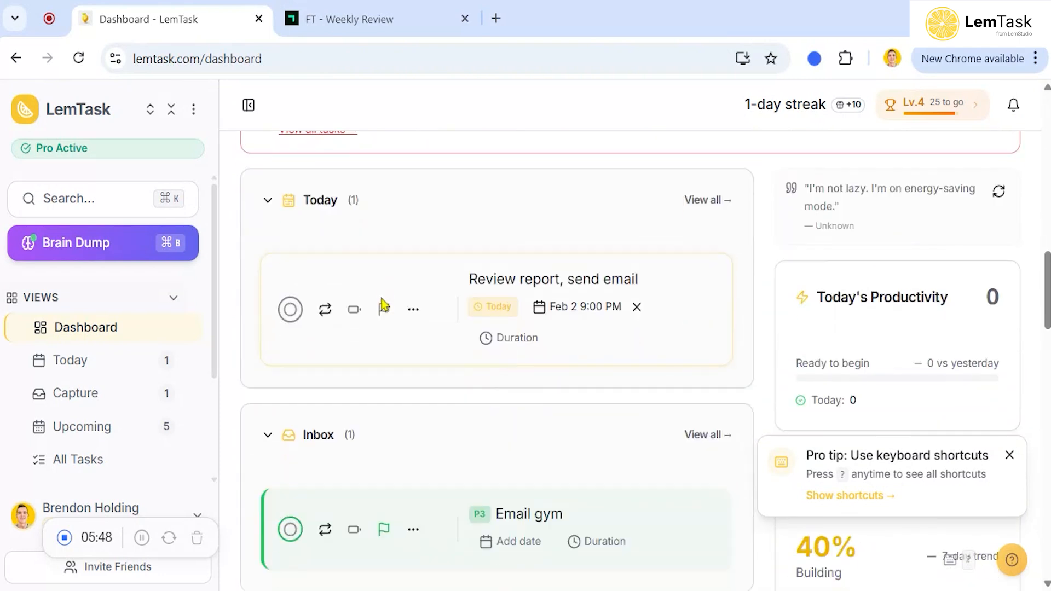
pyautogui.scroll(-4, 387, 305)
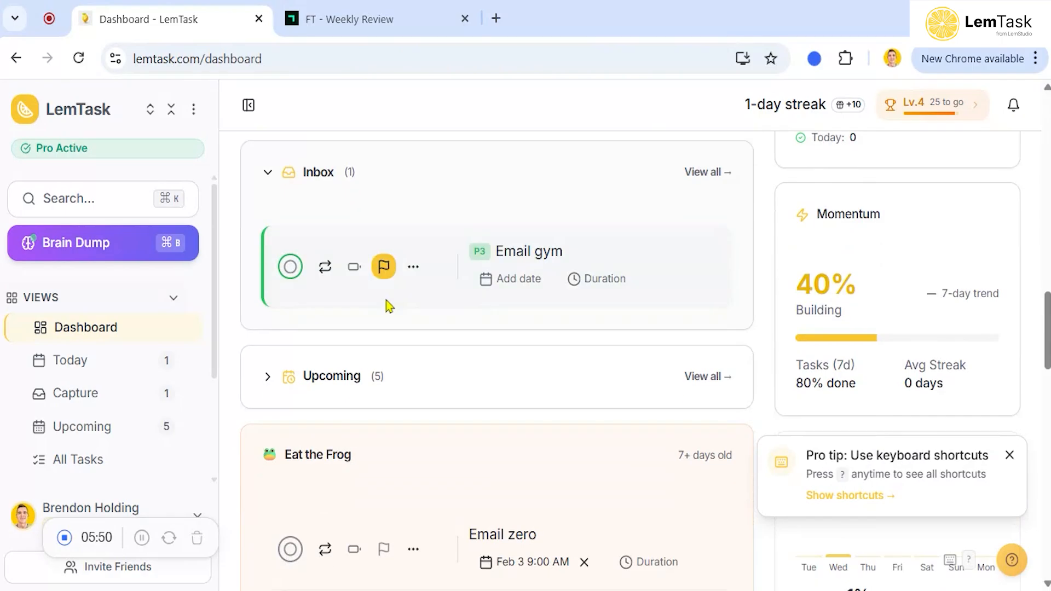
pyautogui.scroll(5, 387, 305)
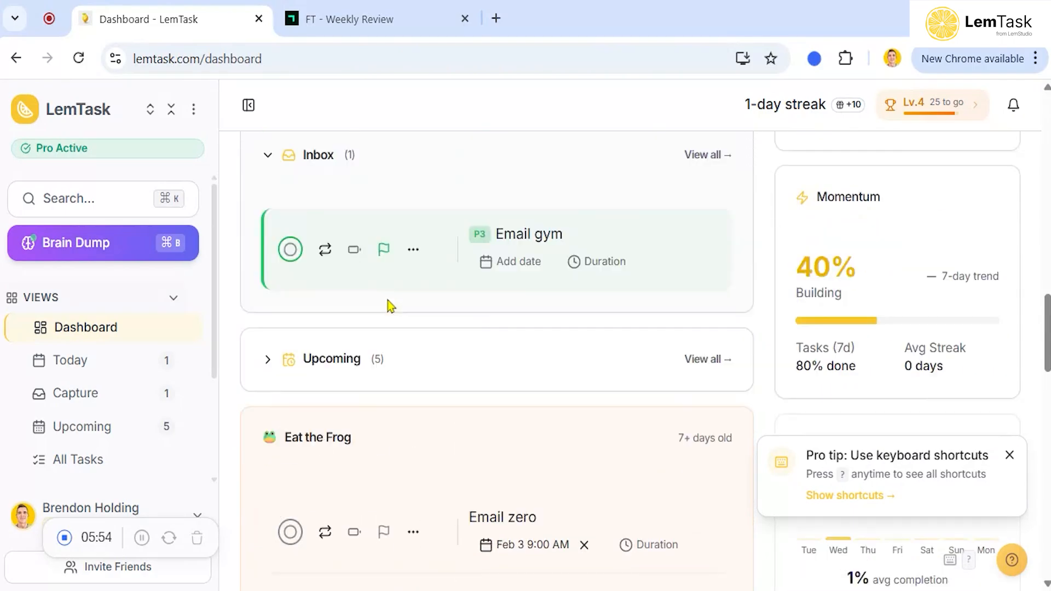
pyautogui.click(293, 350)
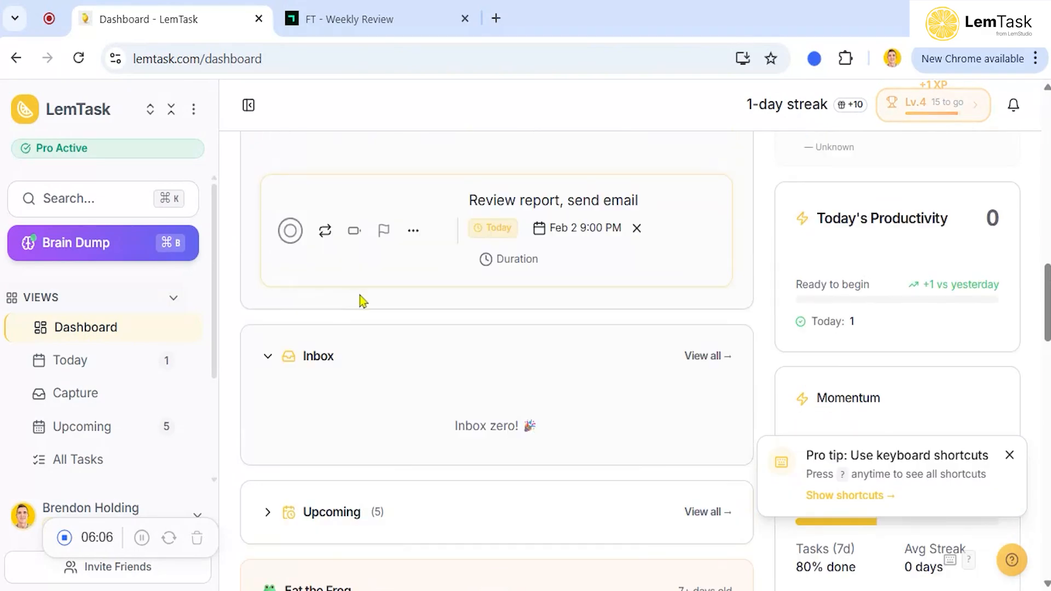
pyautogui.scroll(2, 361, 301)
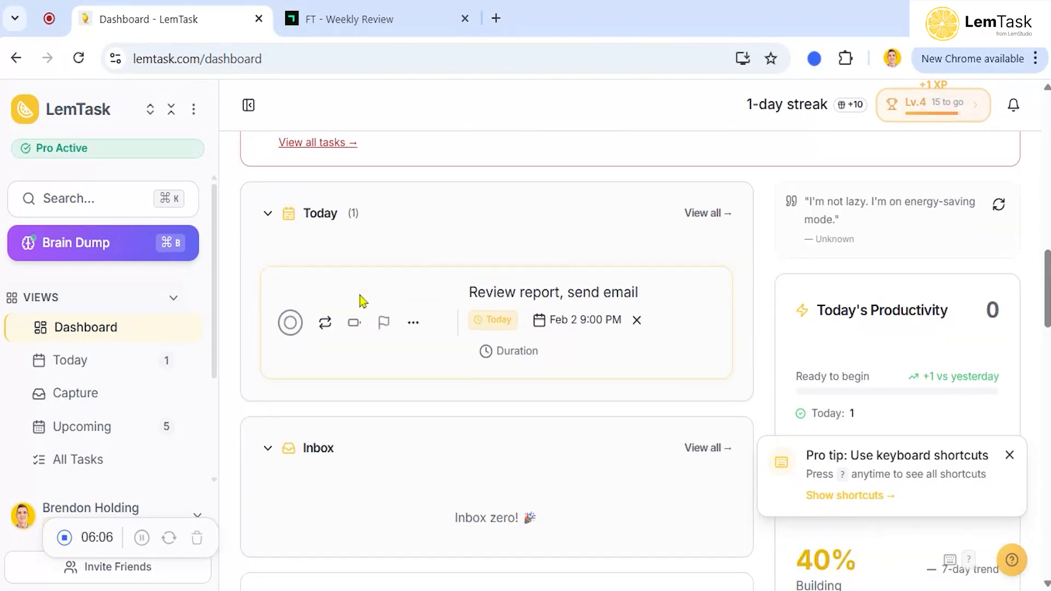
pyautogui.scroll(2, 361, 301)
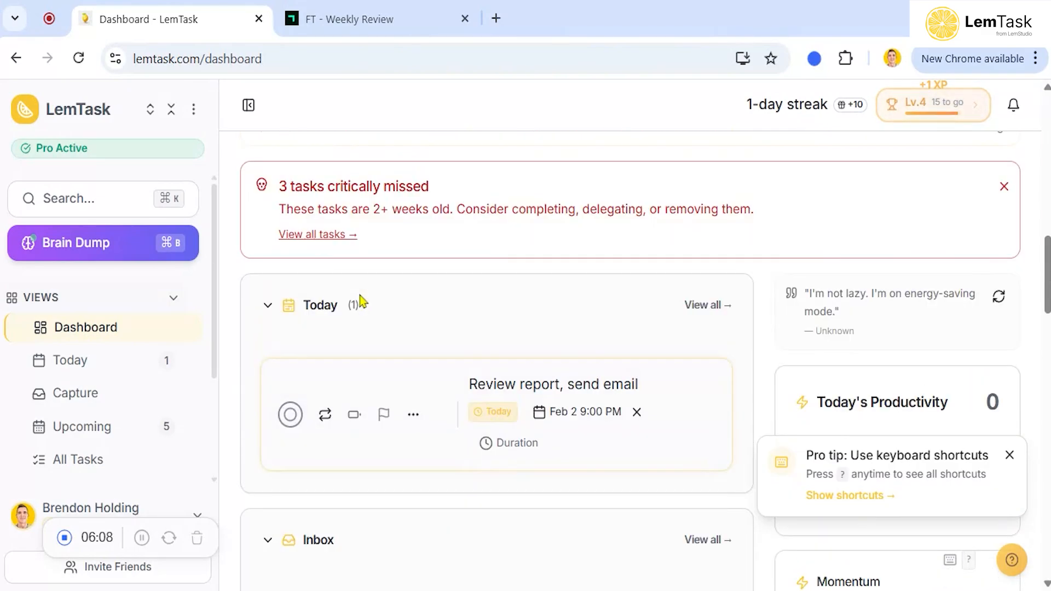